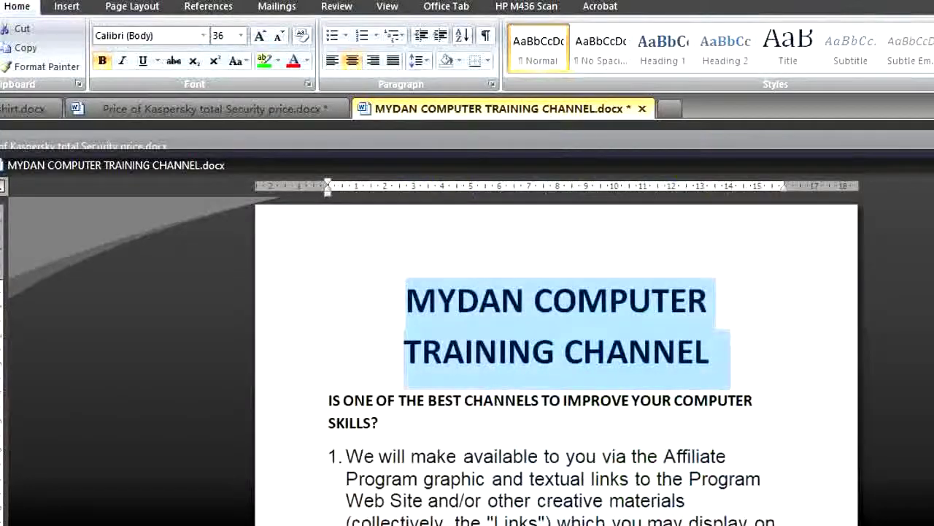
Select the two-line MYDAN COMPUTER TRAINING CHANNEL heading, then clear the selection.
click(658, 415)
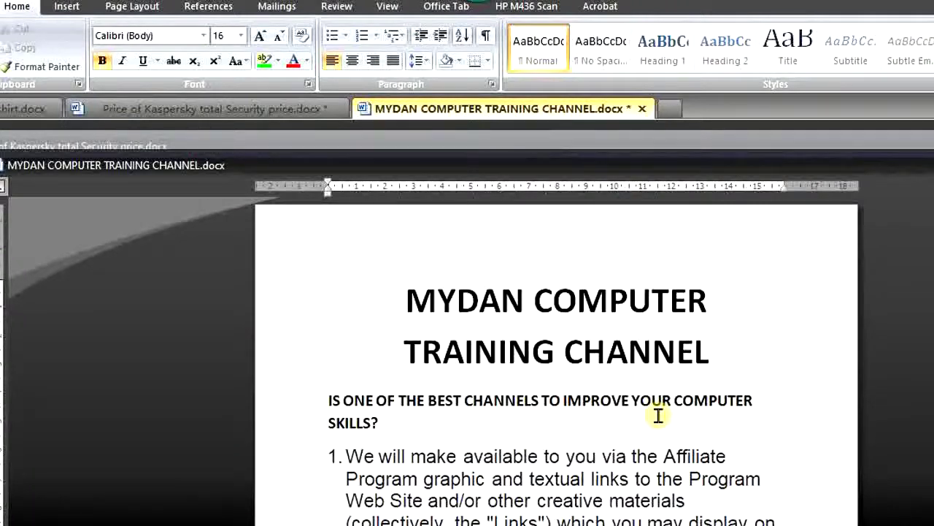
drag(398, 286, 731, 356)
key(ctrl+c)
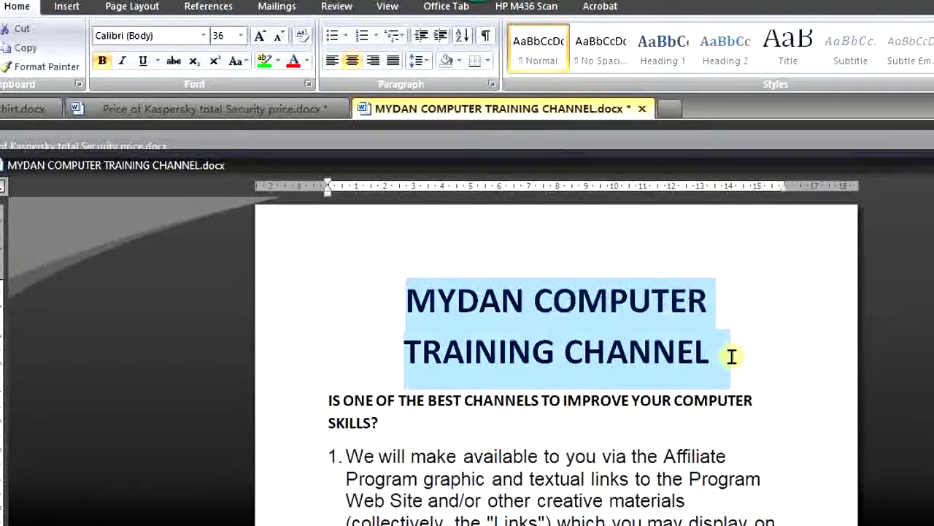
click(699, 429)
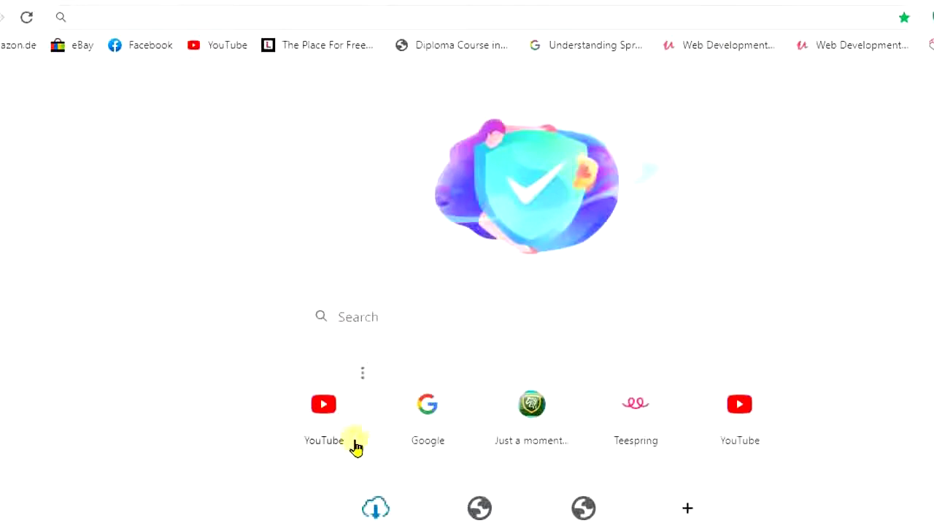
Search YouTube for the pasted name MYDAN COMPUTER TRAINING CHANNEL and browse the results.
click(334, 419)
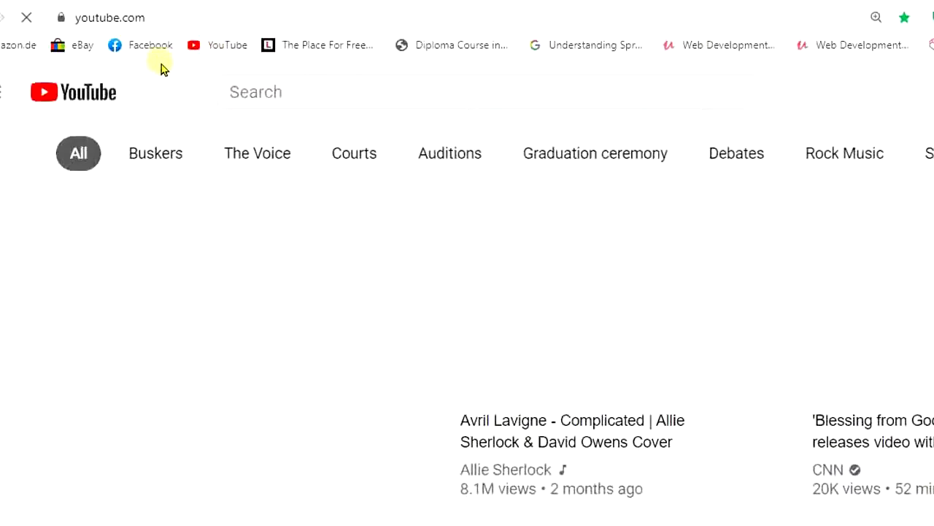
click(299, 96)
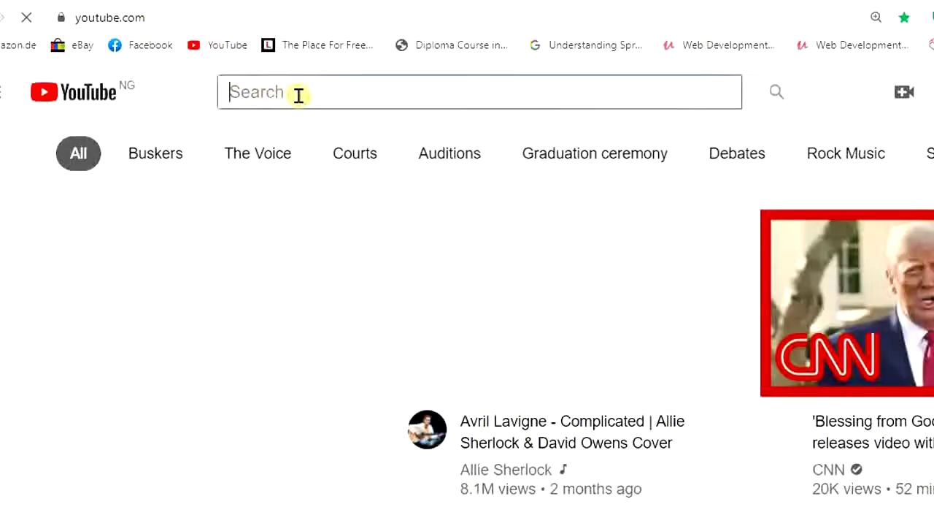
key(ctrl+v)
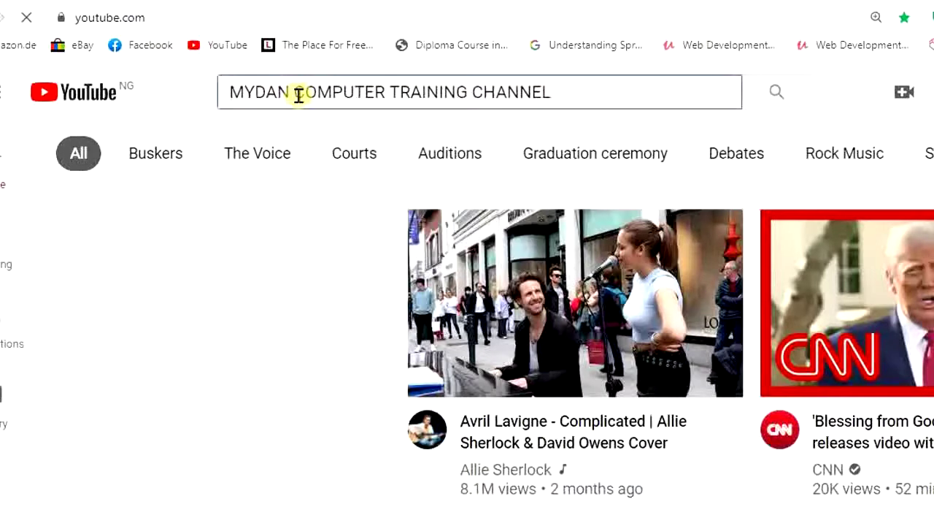
key(Return)
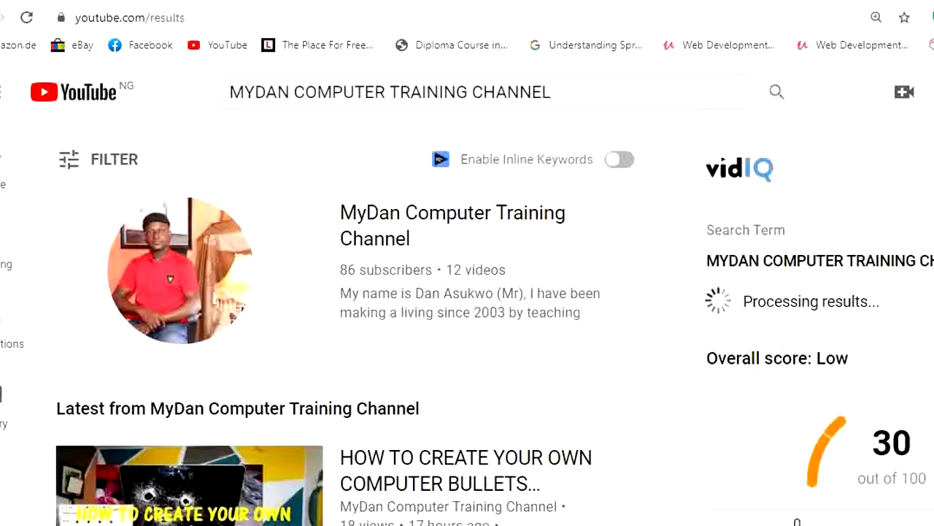
scroll(467, 323, down, 3)
scroll(569, 271, down, 5)
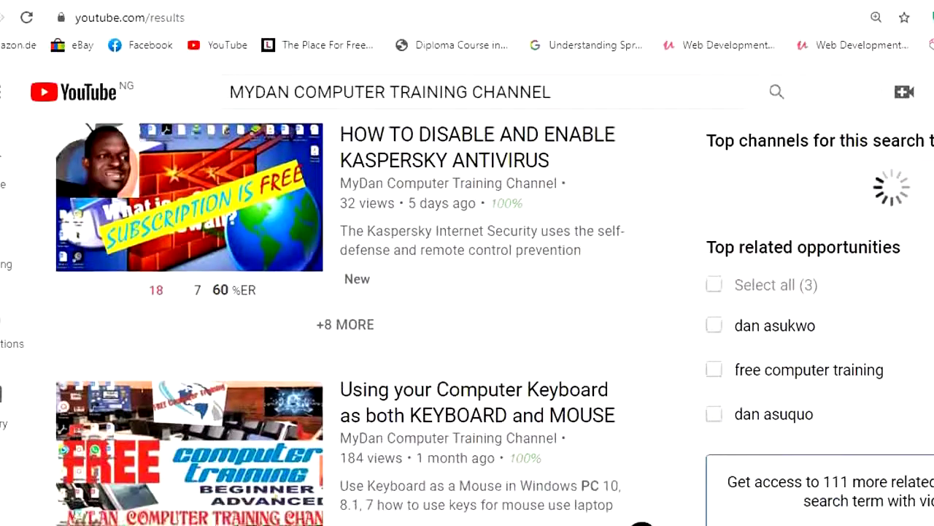
scroll(570, 272, up, 8)
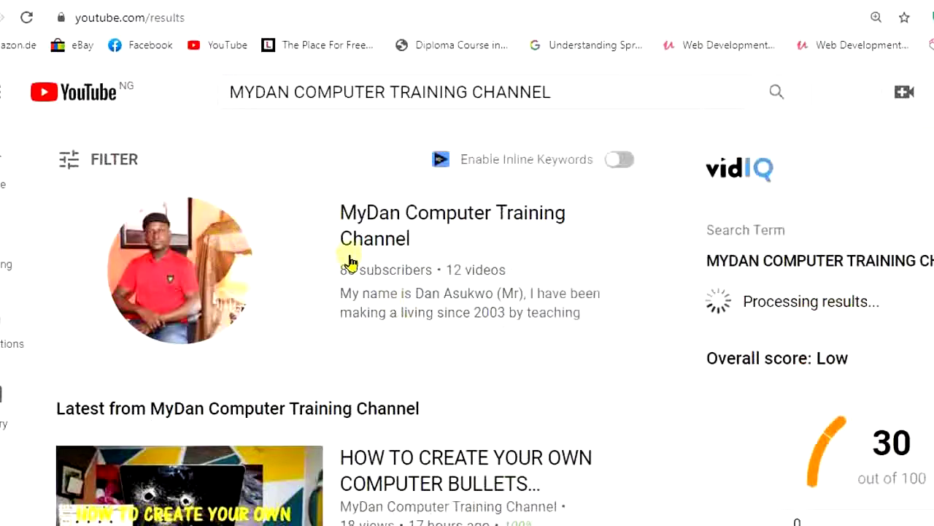
From the MyDan channel page, play the Computer Firewall video, pause it, and select its URL.
click(369, 239)
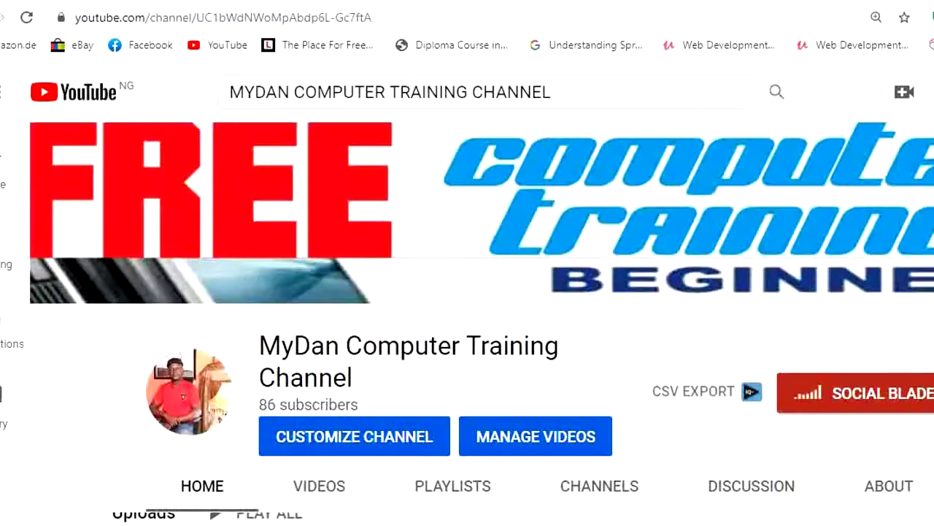
scroll(467, 321, down, 2)
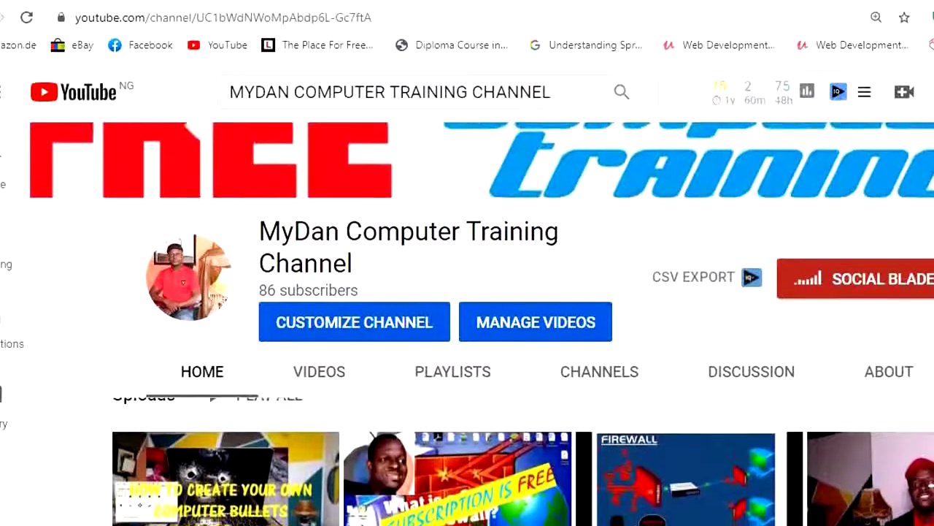
scroll(467, 321, down, 1)
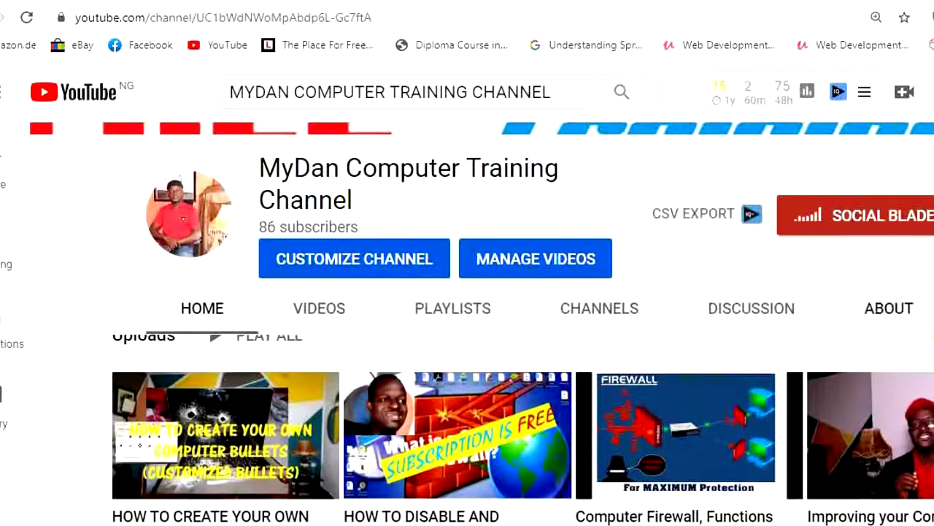
click(717, 516)
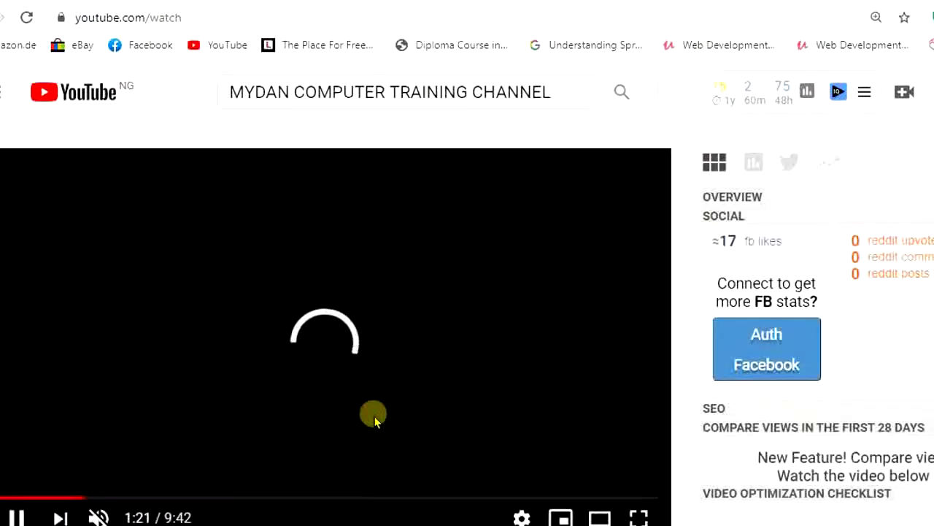
click(375, 416)
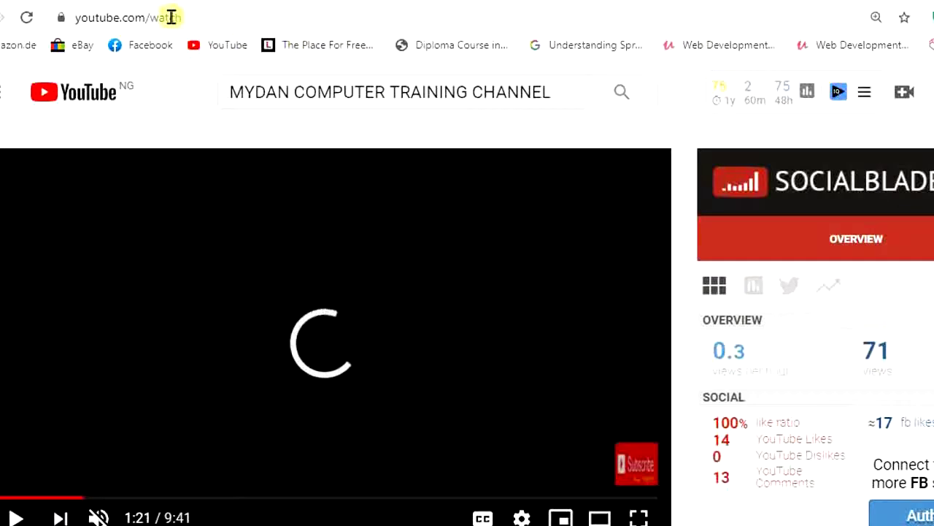
click(267, 15)
key(ctrl+c)
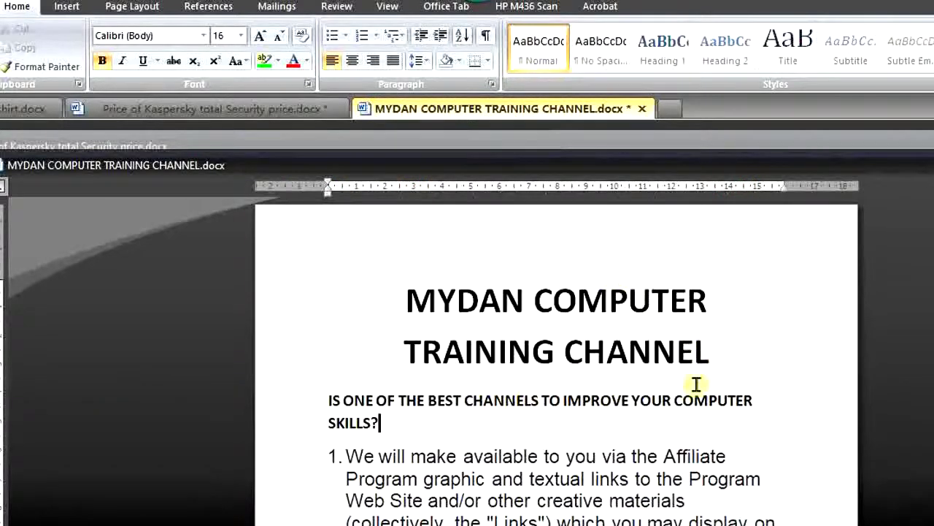
Select the whole MYDAN COMPUTER TRAINING CHANNEL heading and show the Insert ribbon.
drag(717, 350, 412, 290)
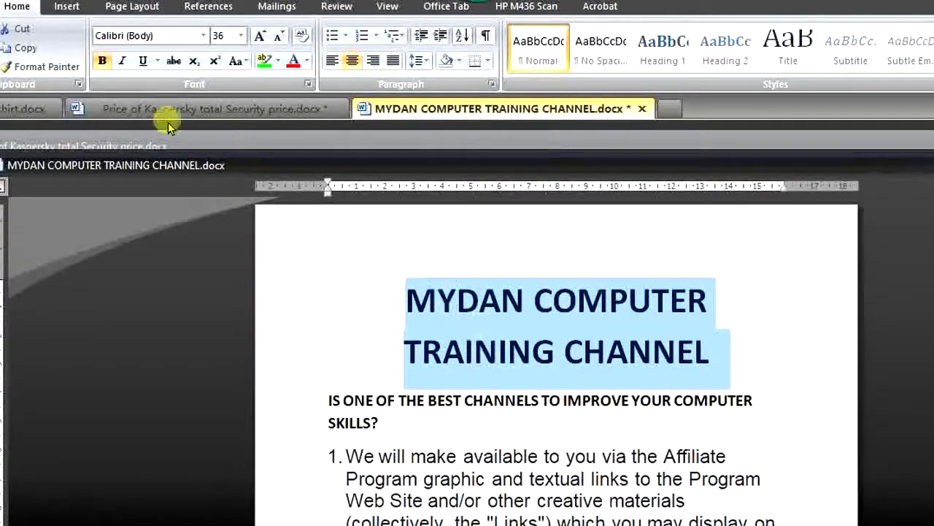
click(66, 7)
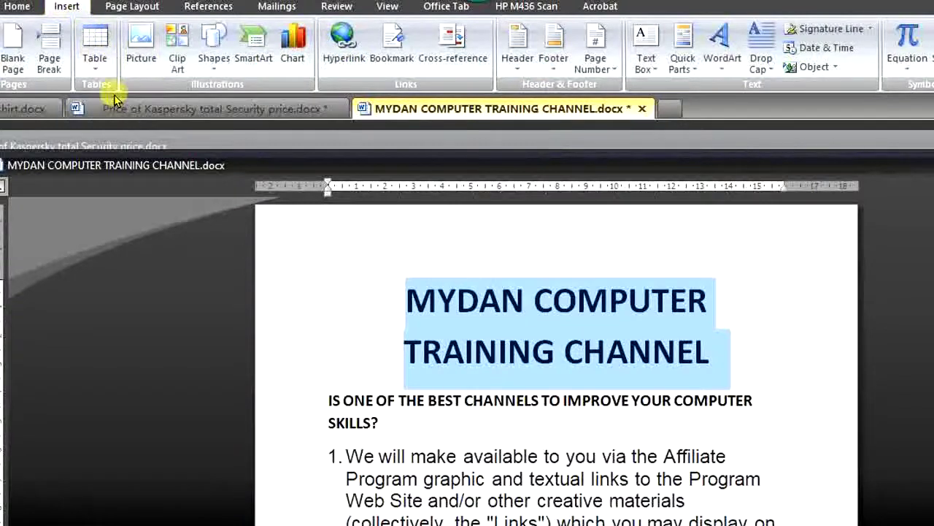
Hyperlink the heading to the pasted YouTube firewall video address.
click(341, 57)
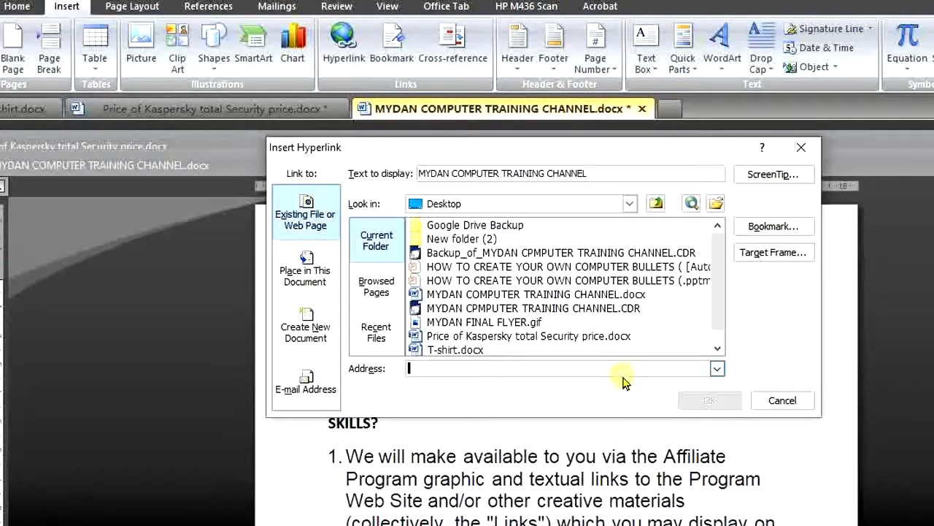
key(ctrl+v)
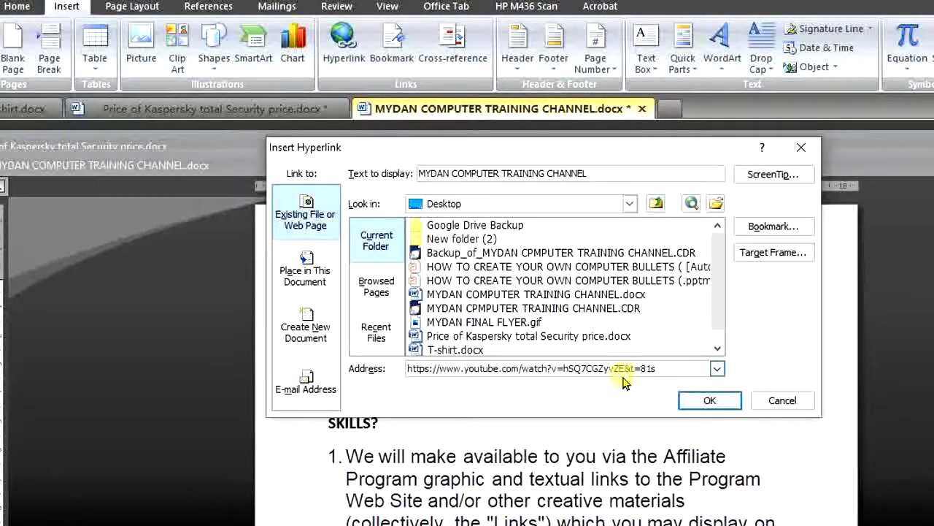
click(709, 400)
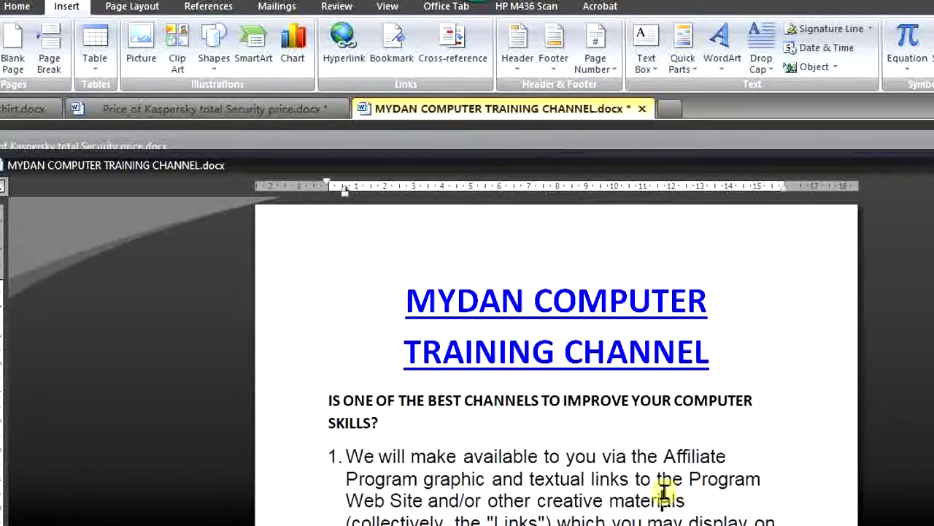
click(663, 496)
Open the linked channel title's hyperlink from its right-click menu to load the YouTube video.
click(727, 503)
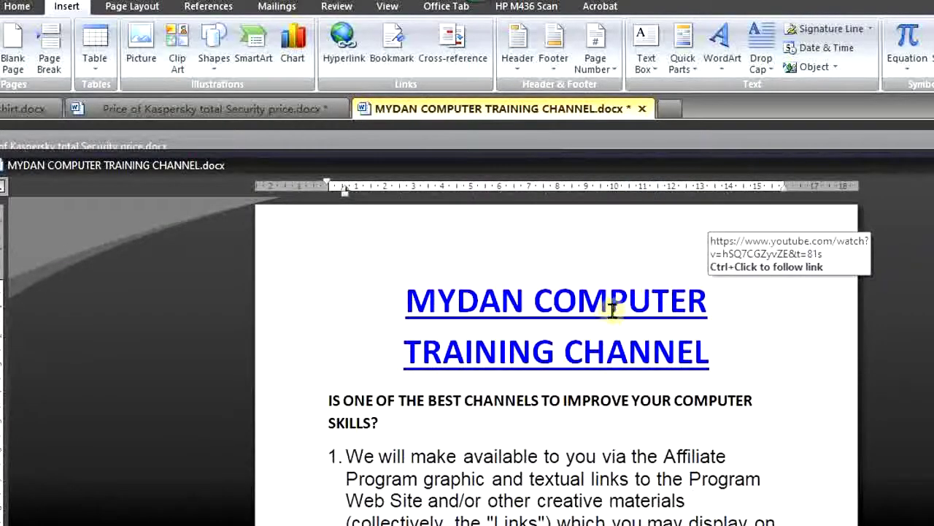
click(611, 306)
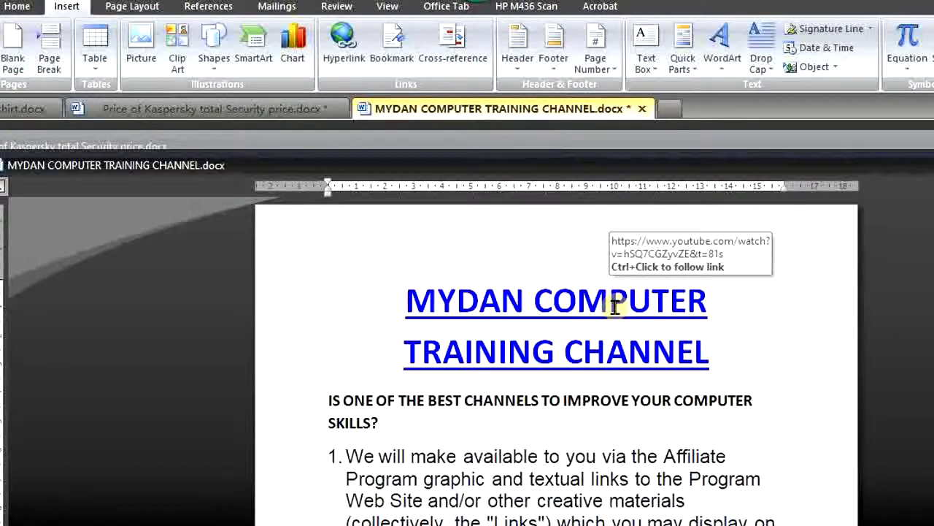
right_click(614, 306)
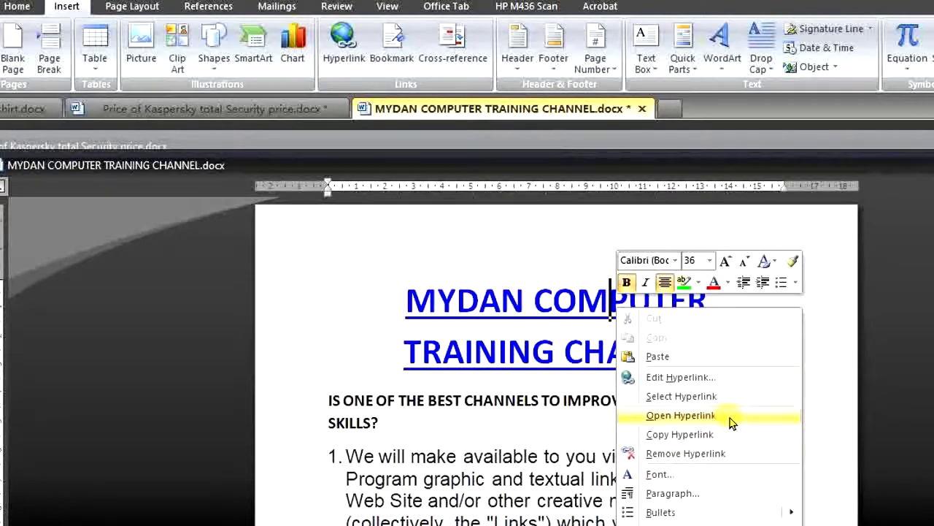
click(681, 415)
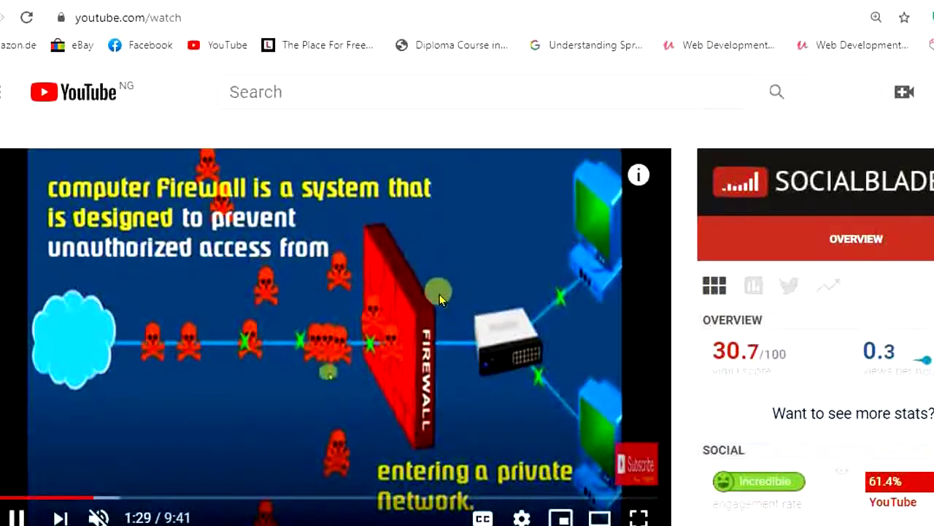
Pause the firewall video playing on YouTube.
click(401, 277)
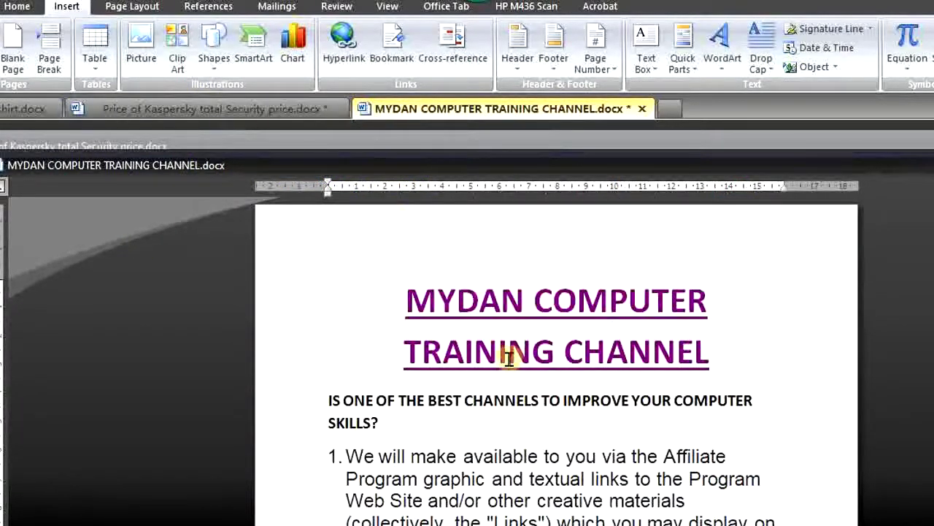
Switch to the 'Price of Kaspersky total Security price.docx' document.
mouse_move(507, 359)
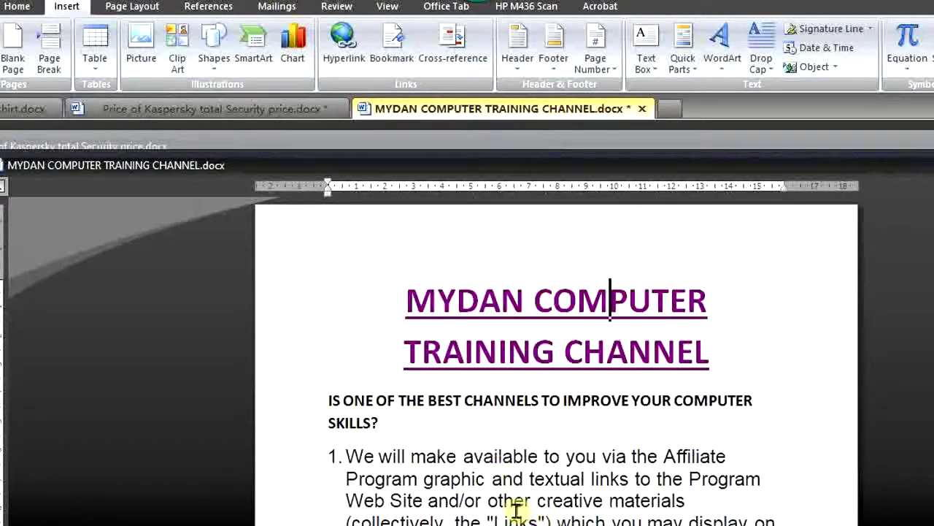
click(224, 108)
Scroll to the top of the Kaspersky document and select, then deselect, its title.
click(664, 460)
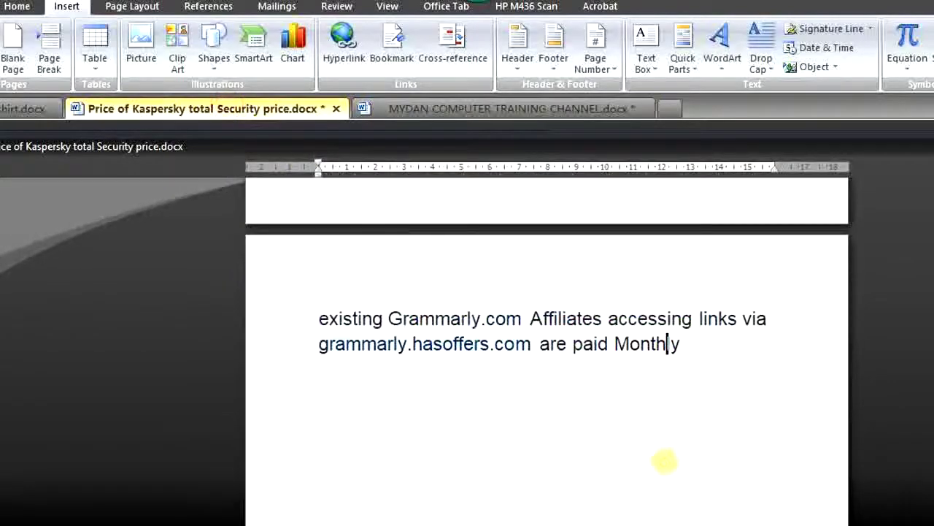
scroll(664, 460, up, 10)
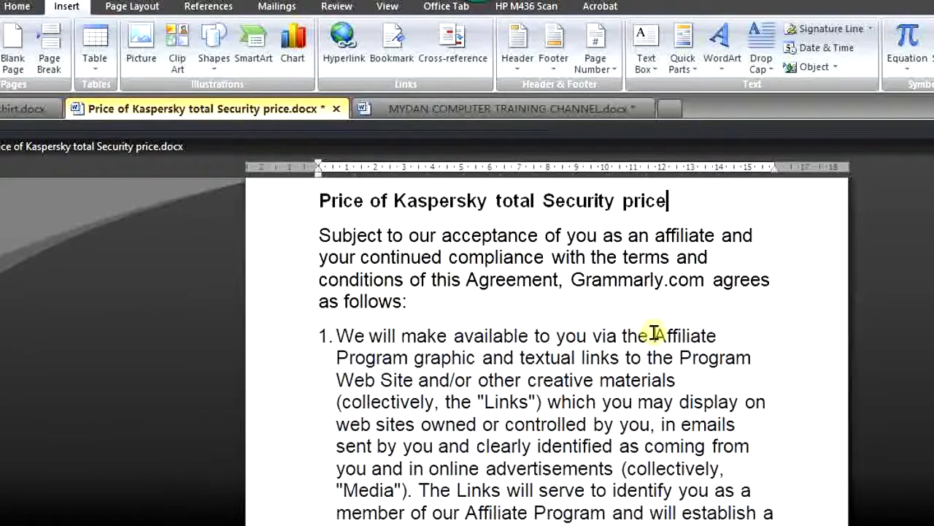
click(261, 196)
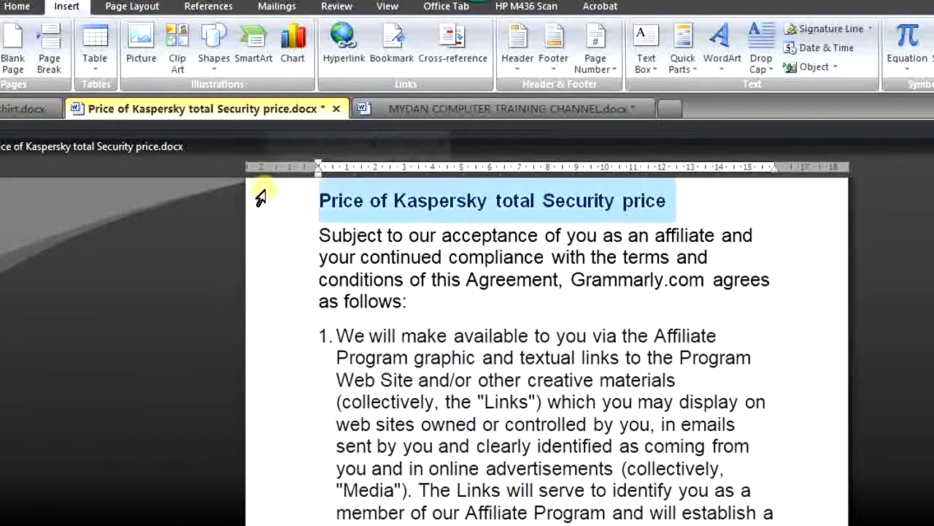
click(569, 293)
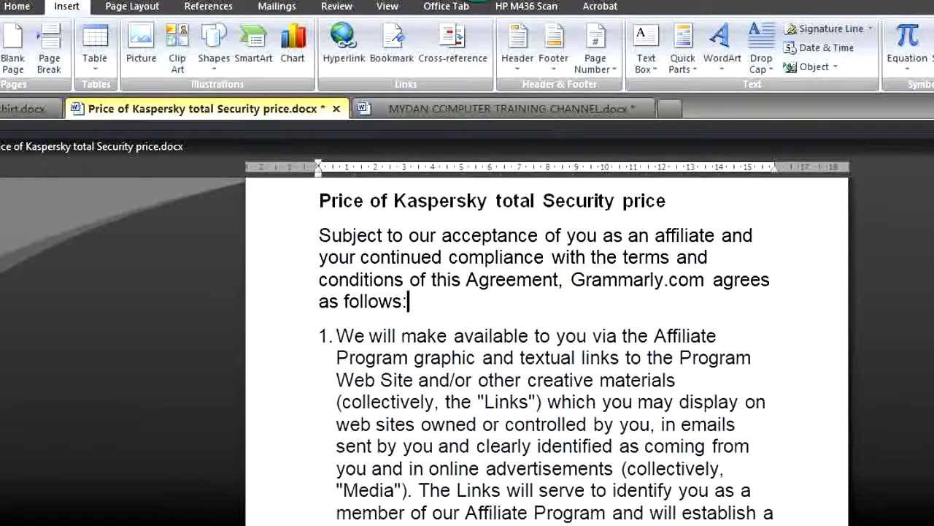
mouse_move(704, 524)
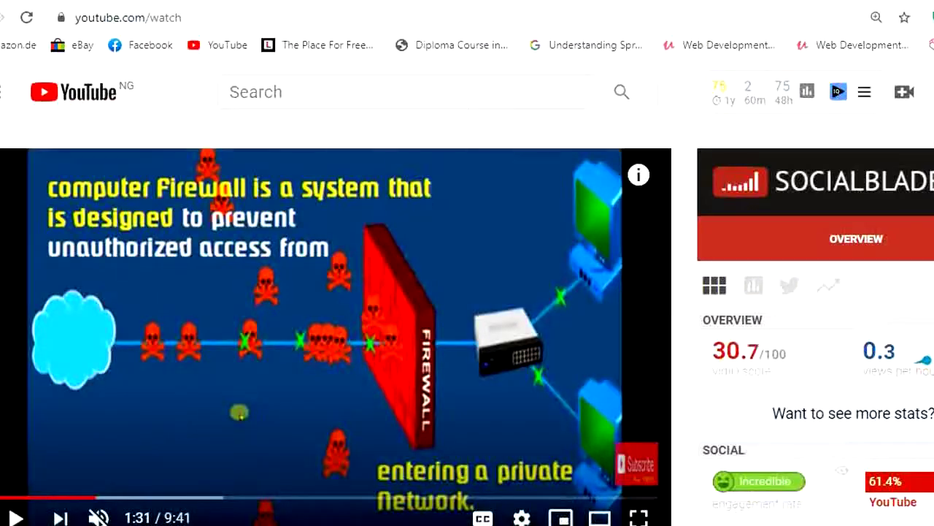
Select the kaspersky total security price Google results address and switch back to Word.
click(248, 1)
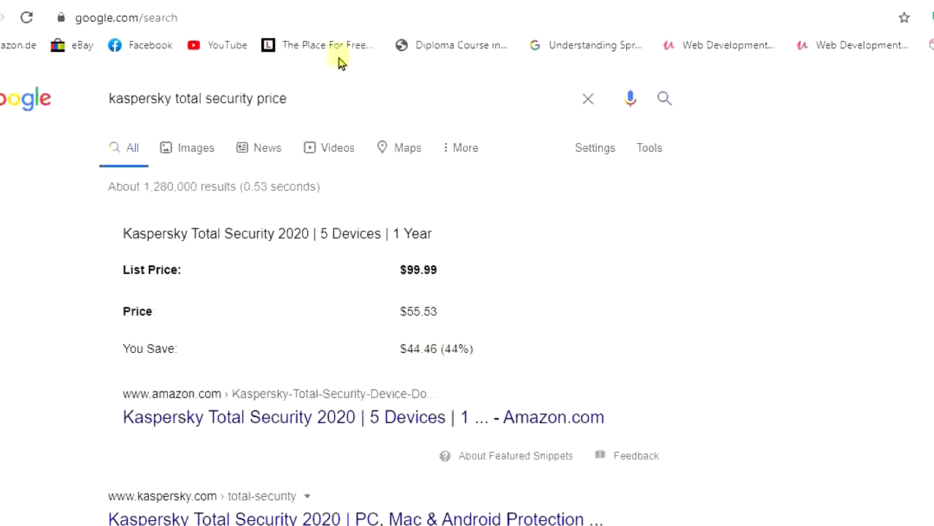
click(338, 20)
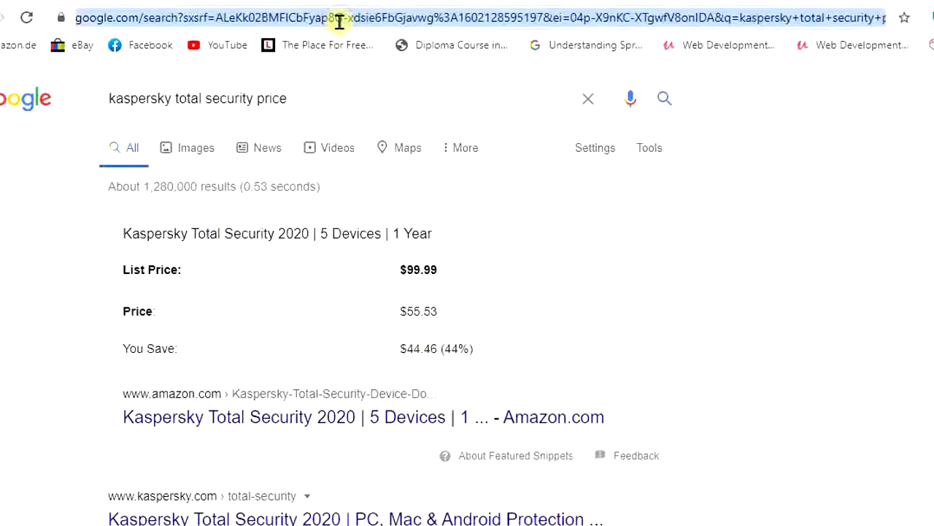
key(alt+Tab)
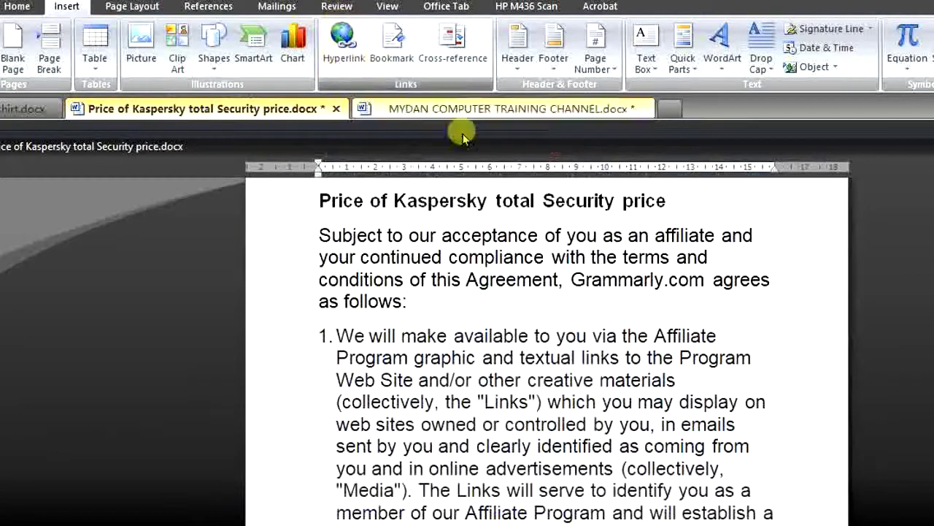
Hyperlink the 'Price of Kaspersky total Security price' heading to the copied Google search URL.
click(264, 204)
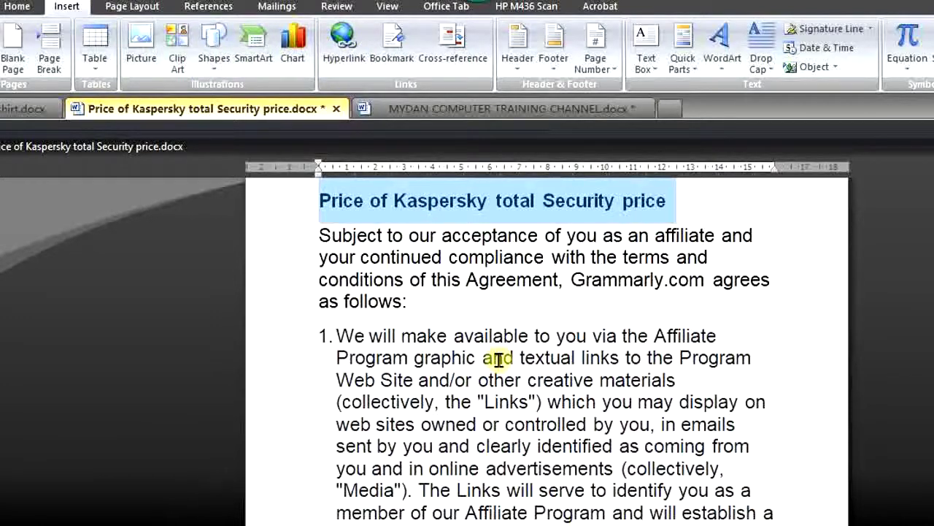
key(ctrl+k)
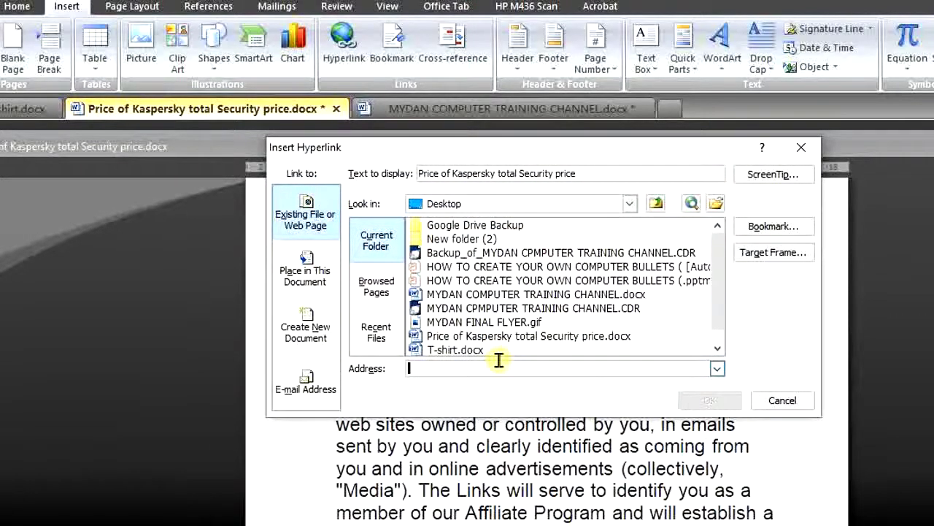
key(ctrl+v)
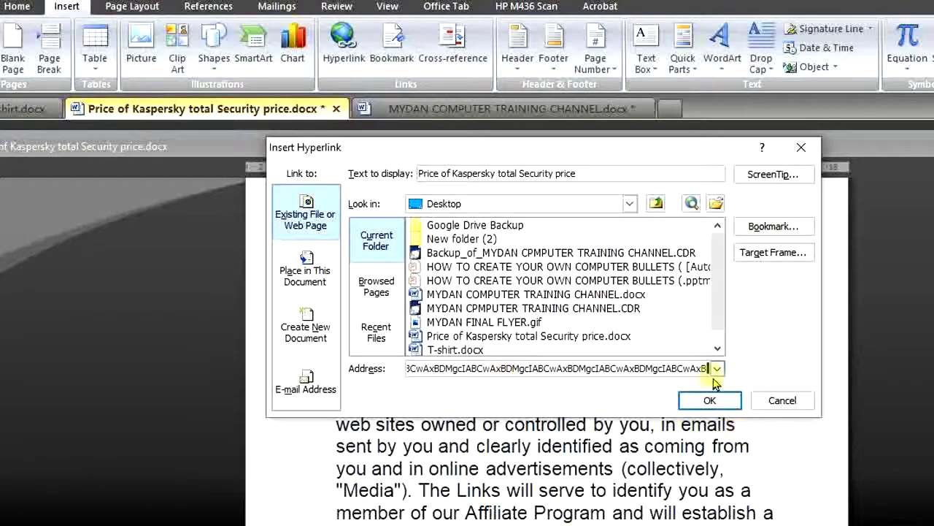
click(708, 398)
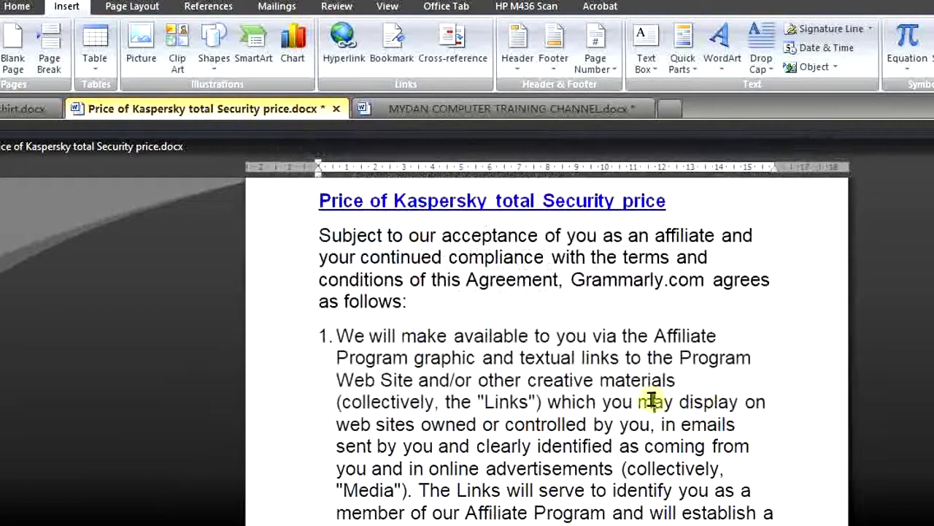
Open the Kaspersky price heading's hyperlink from its right-click menu.
right_click(331, 196)
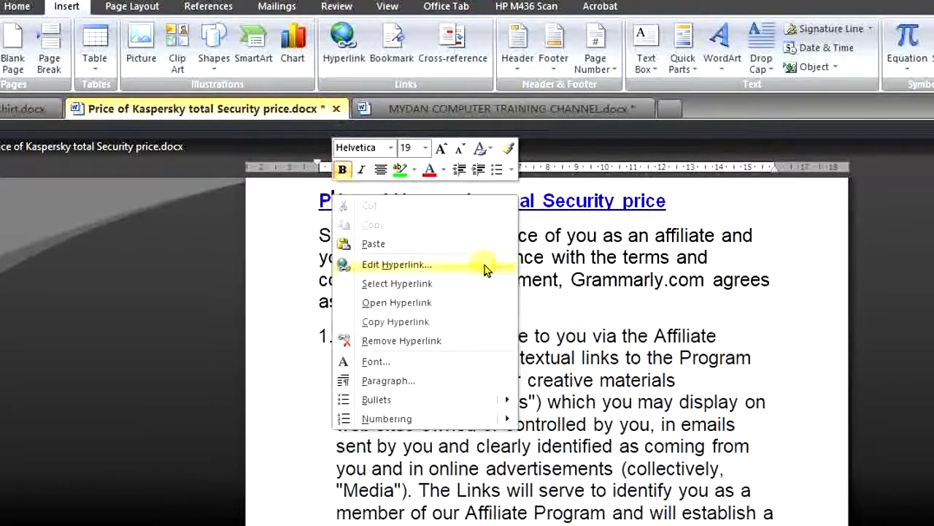
click(440, 304)
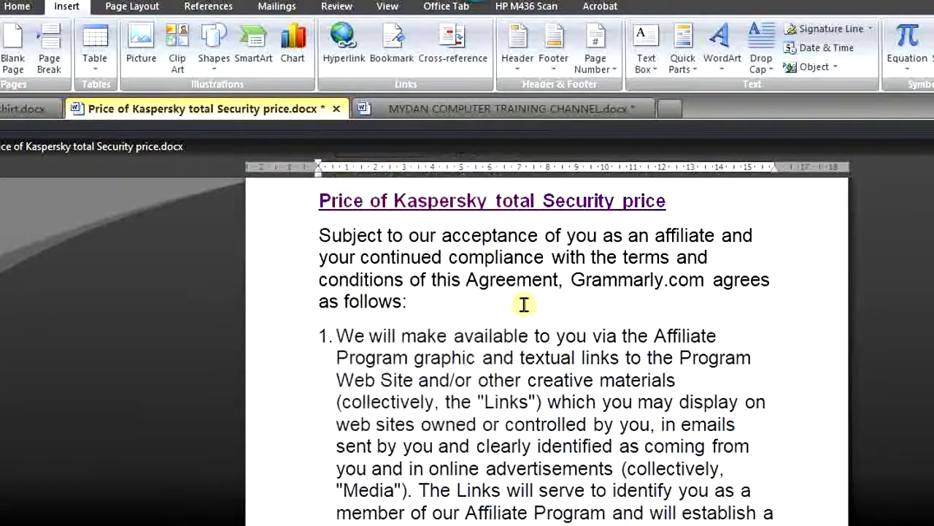